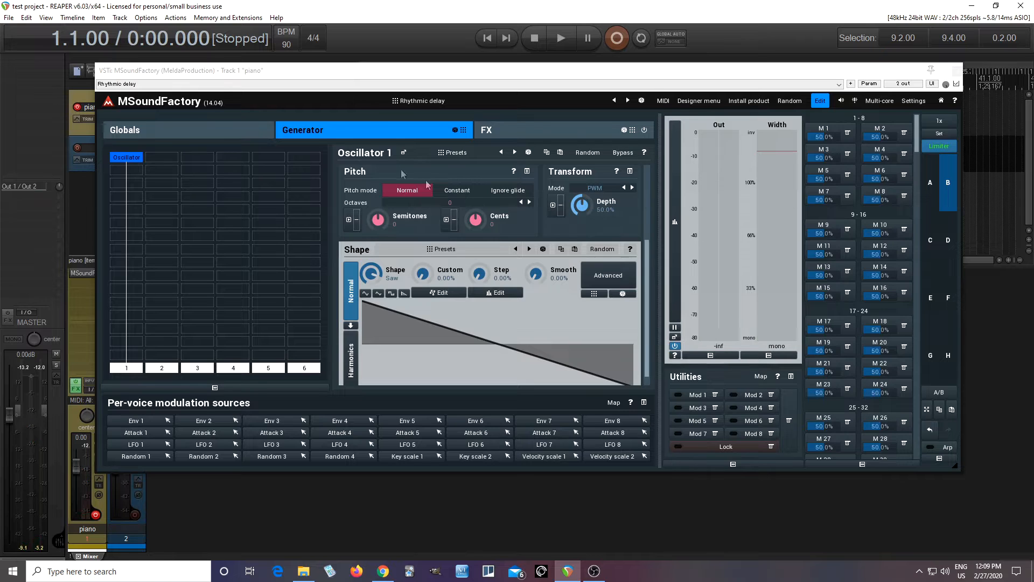
Step: Add a FilterBasic module below the oscillator in lane 1 and set its frequency to -1 octave
double_click(134, 197)
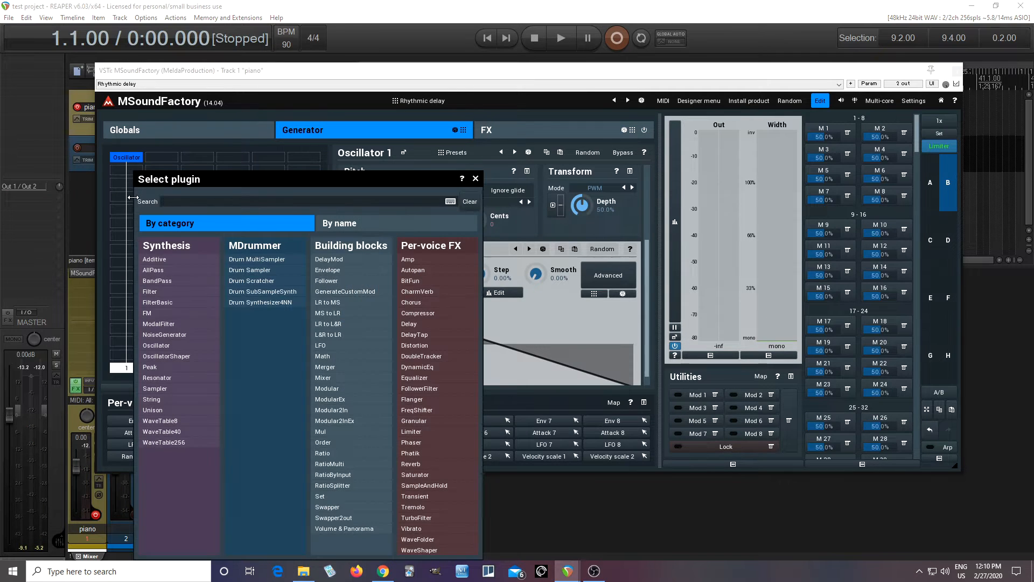
click(186, 302)
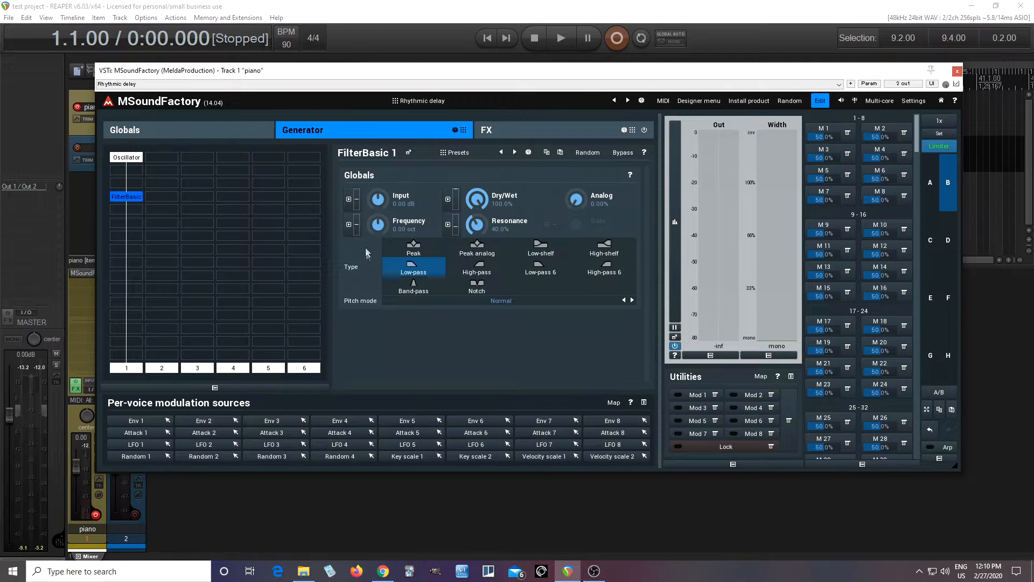
double_click(377, 222)
click(418, 340)
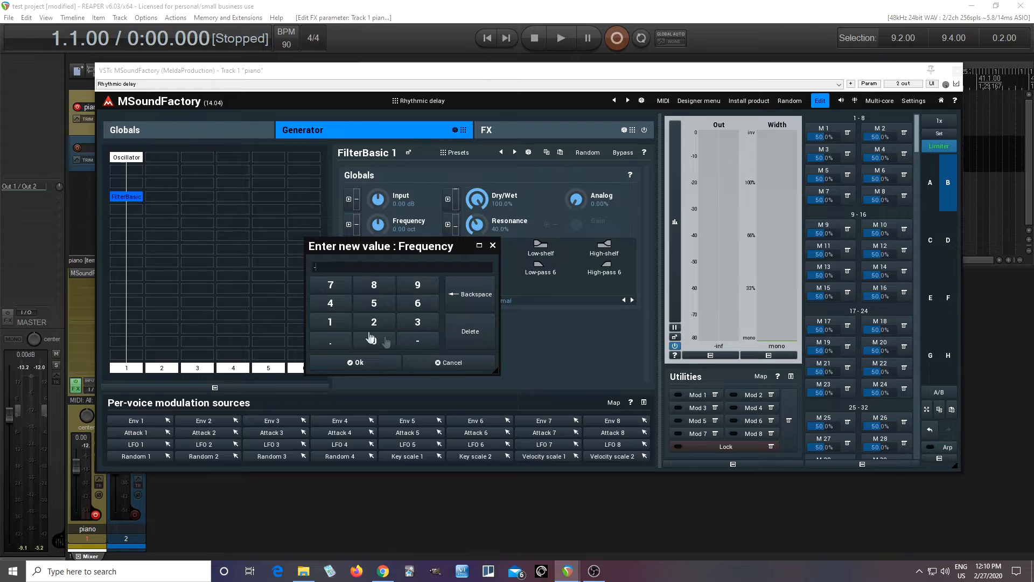
click(342, 323)
click(372, 366)
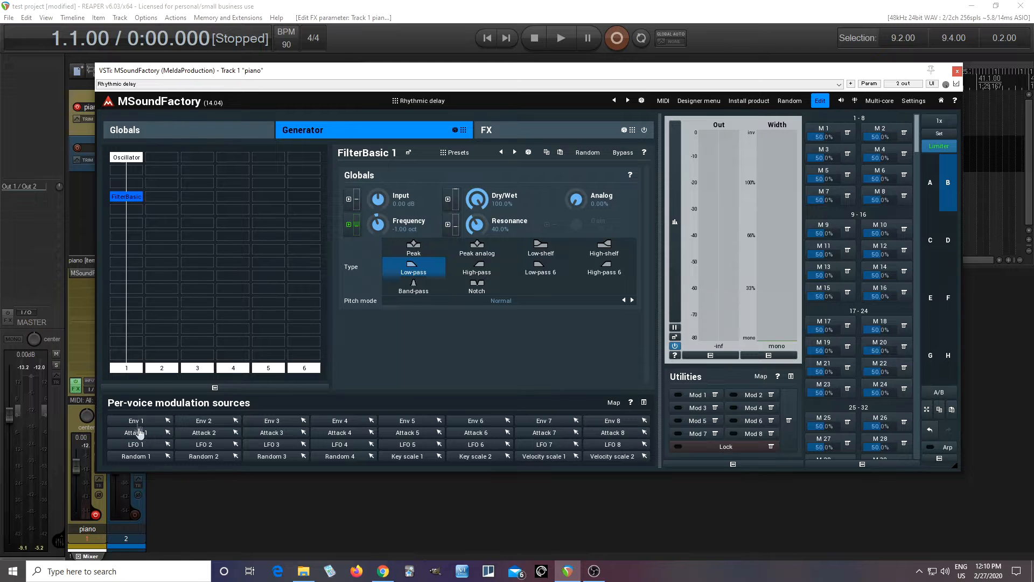
Step: Modulate the filter frequency with Attack 1 using a concave 378 ms decay and 30.40% depth, and adjust the resonance
click(349, 225)
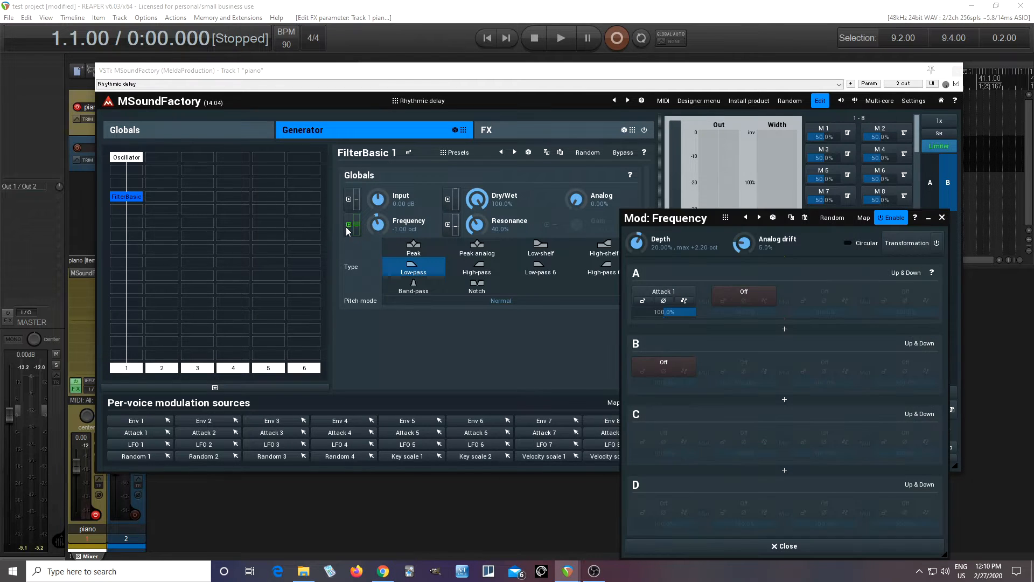
click(643, 301)
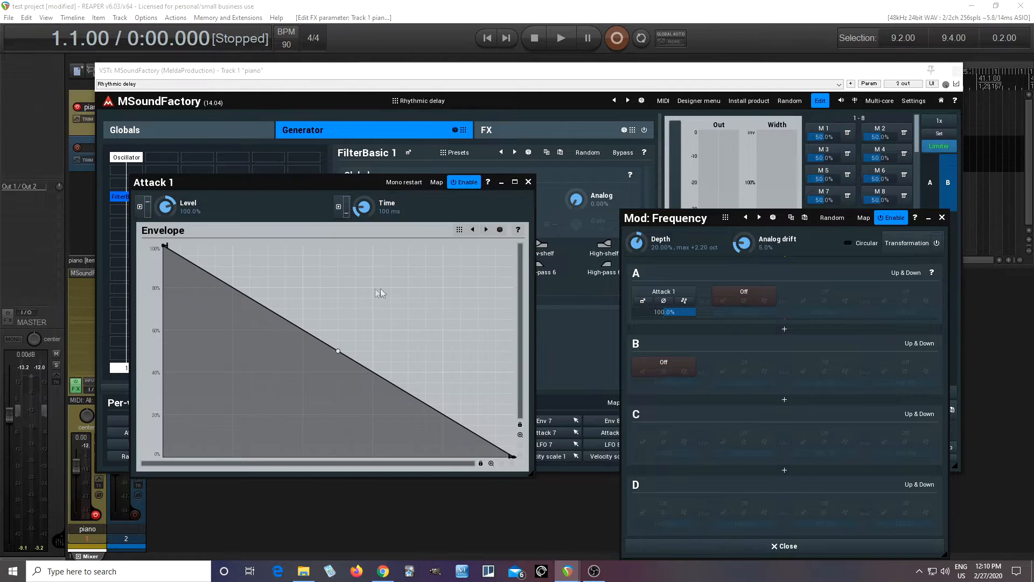
drag(339, 358, 330, 411)
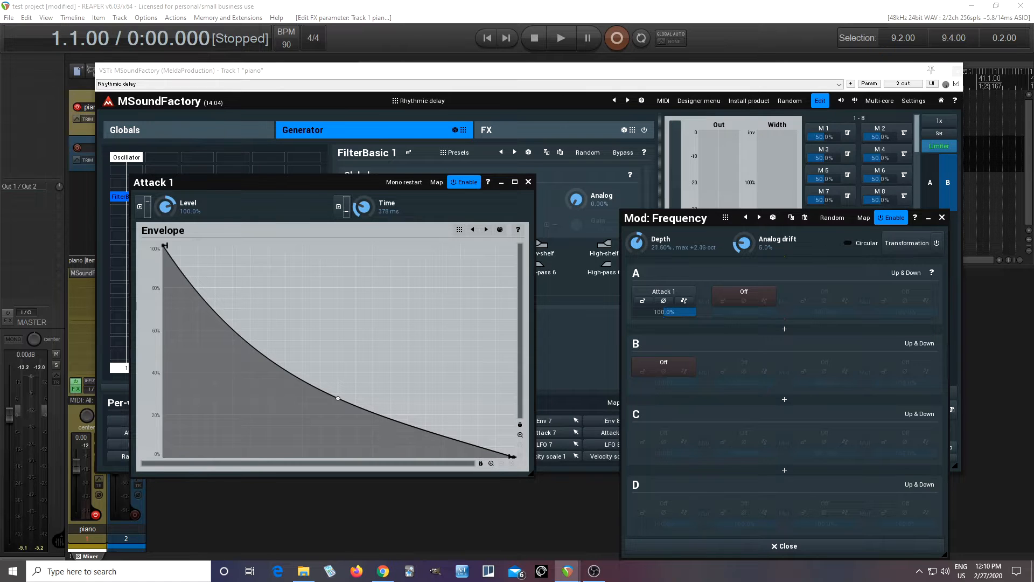
drag(636, 247, 637, 243)
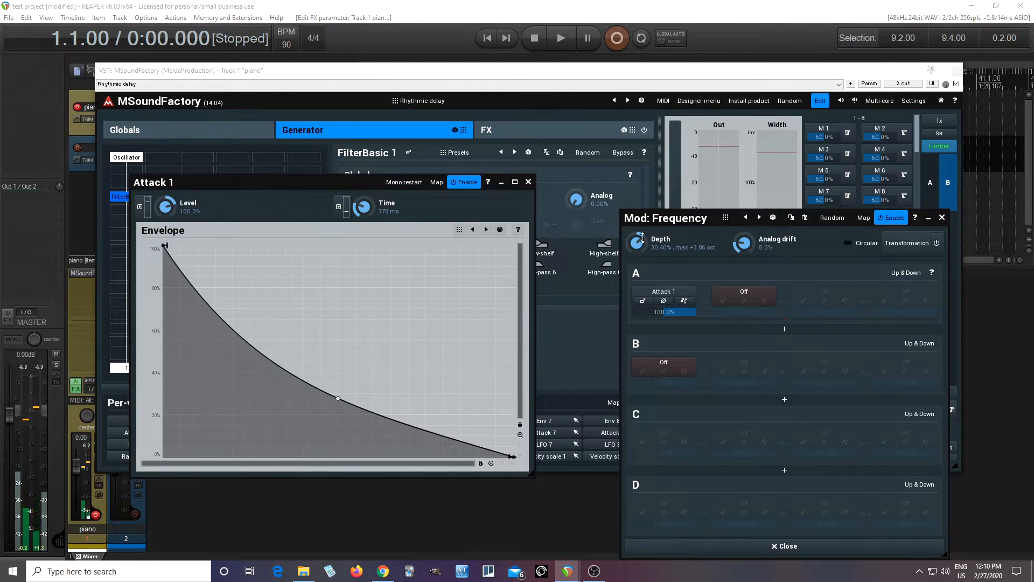
click(527, 182)
click(941, 217)
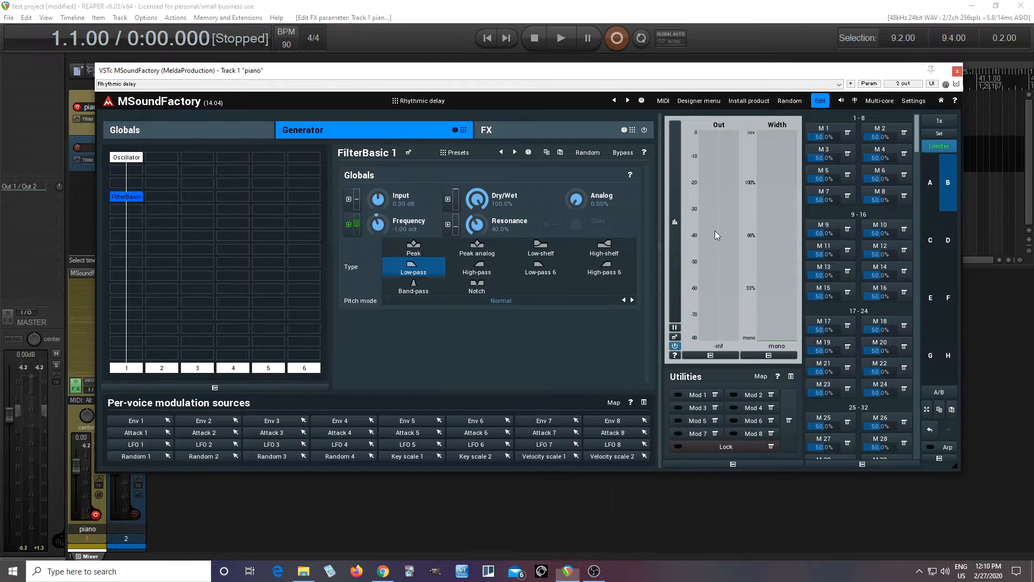
drag(476, 224, 477, 229)
Step: Modulate the oscillator's volume with Attack 2 at 49.60% depth, using a convex decay curve with a 471 ms time
click(127, 157)
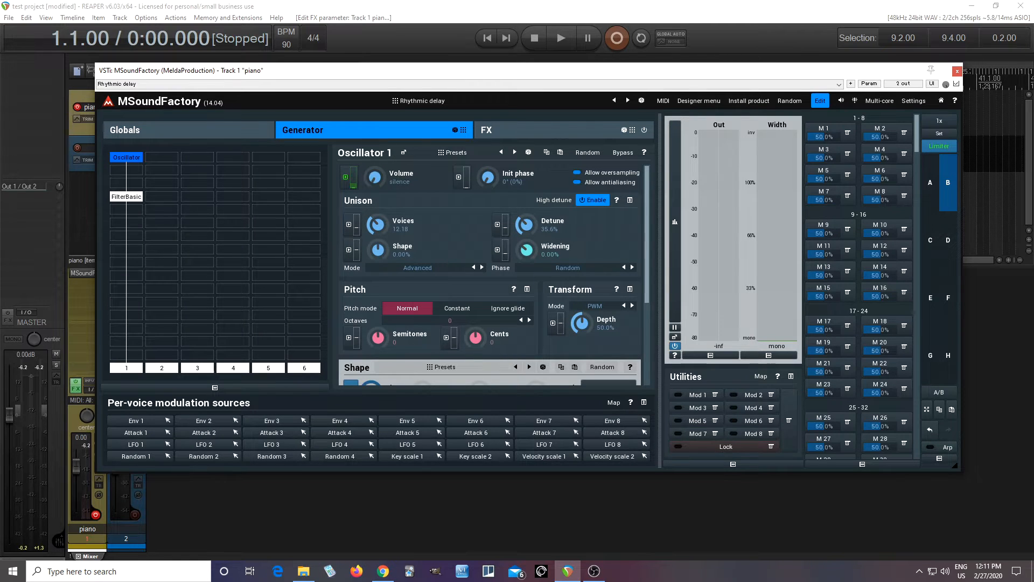
click(354, 185)
mouse_move(641, 244)
mouse_down()
mouse_move(641, 229)
mouse_move(637, 242)
mouse_up()
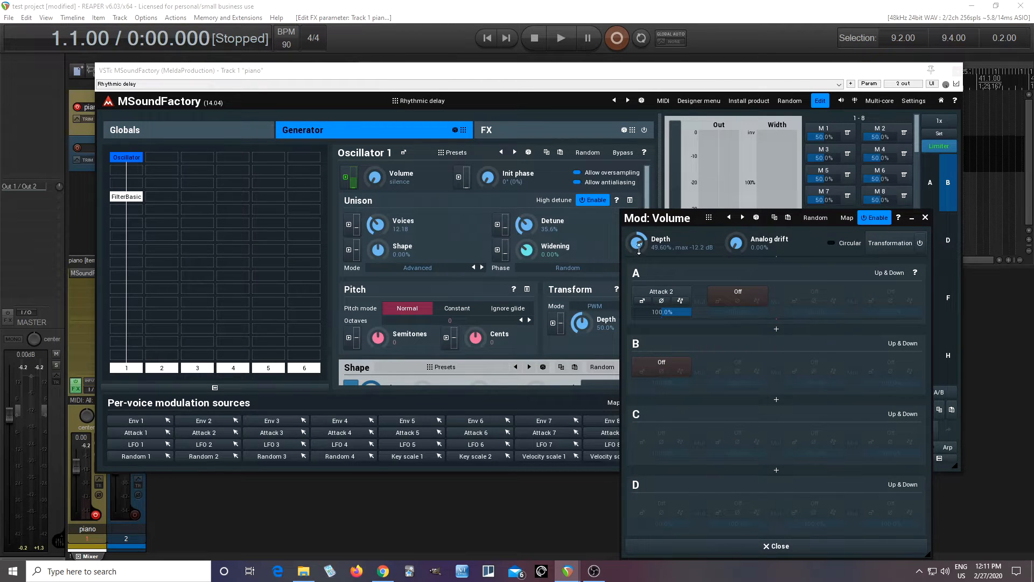
click(642, 301)
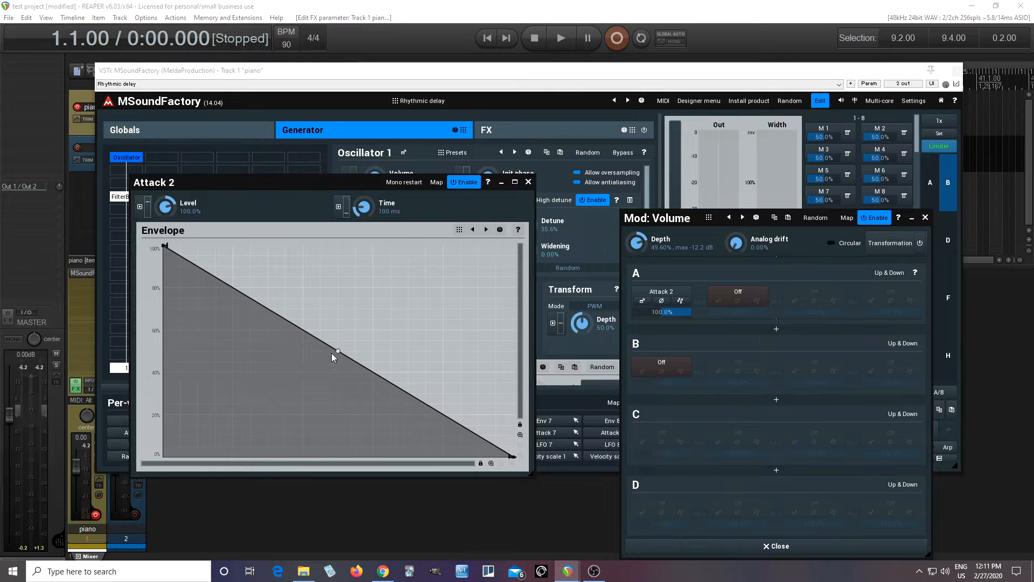
drag(338, 356, 358, 288)
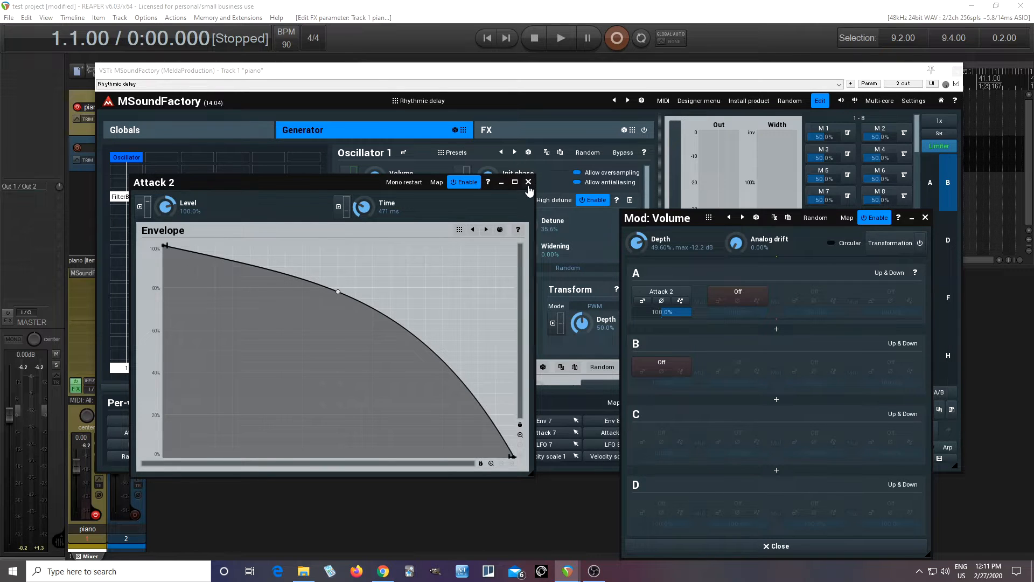
click(709, 548)
click(527, 182)
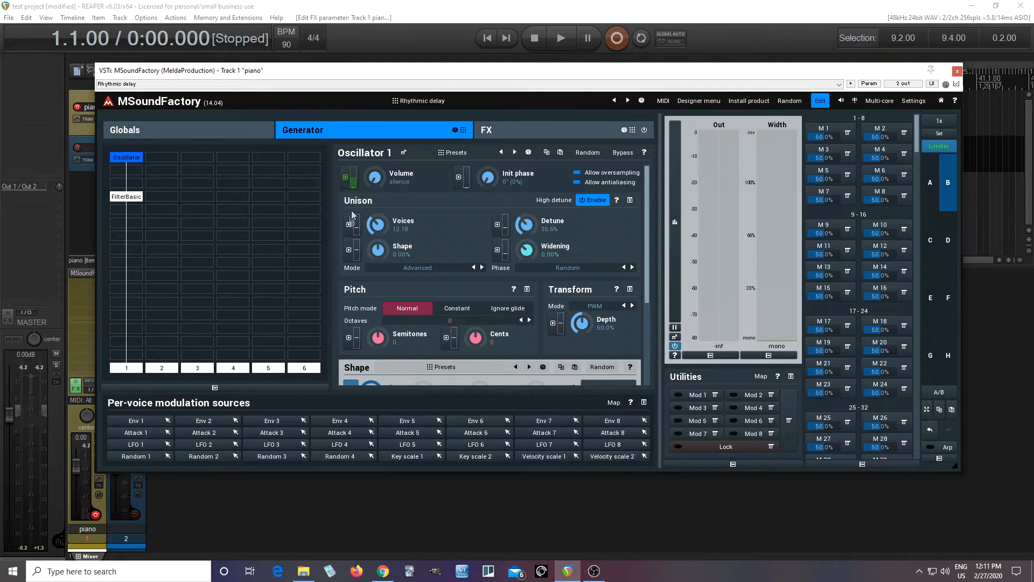
click(223, 132)
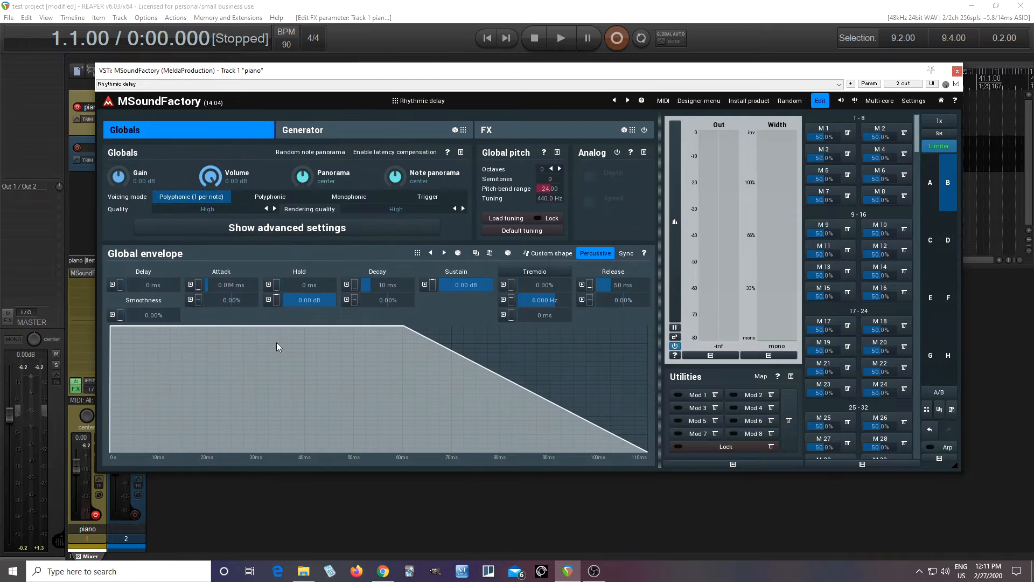
click(356, 133)
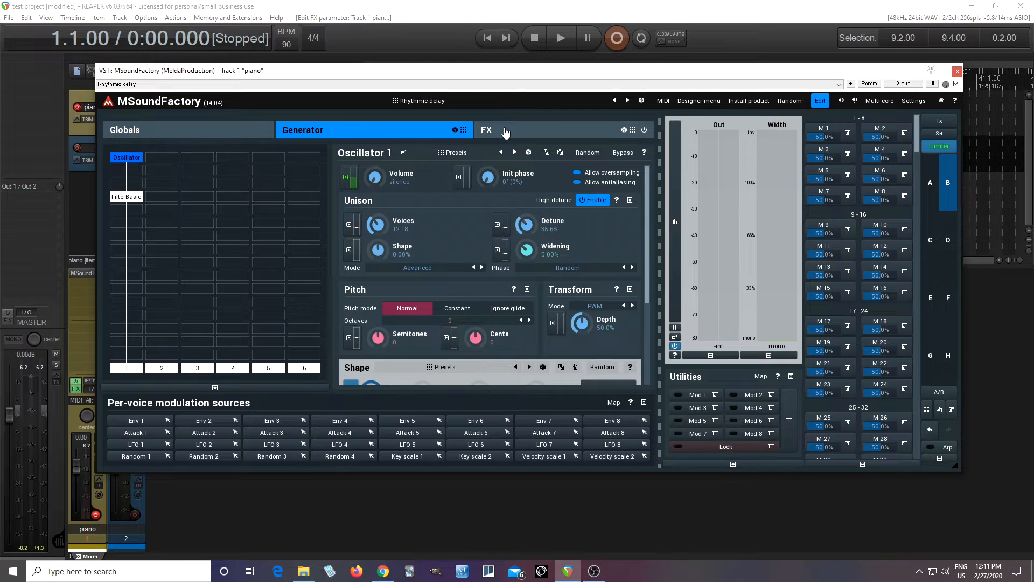
Step: Add a Delay to the FX grid's first lane, with tap 1 synced to 1/8 straight, PingPong mode and panned 39% left
click(505, 132)
double_click(125, 203)
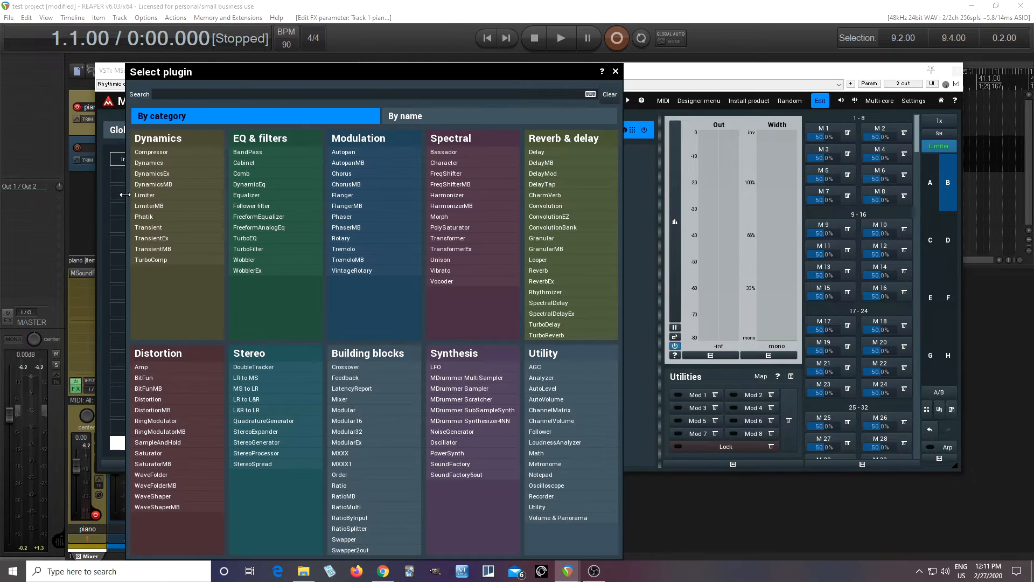
click(554, 153)
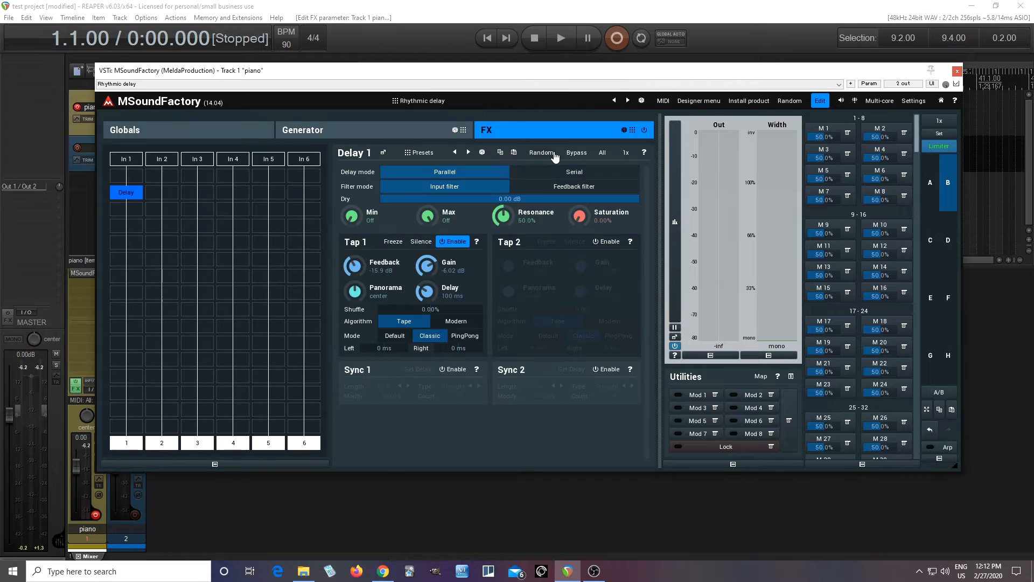
click(455, 370)
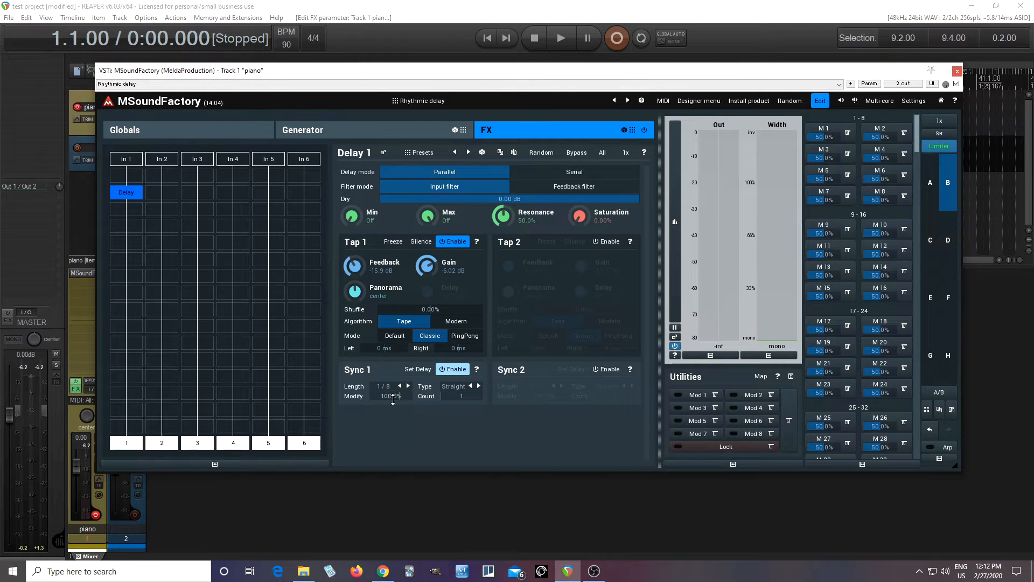
click(464, 336)
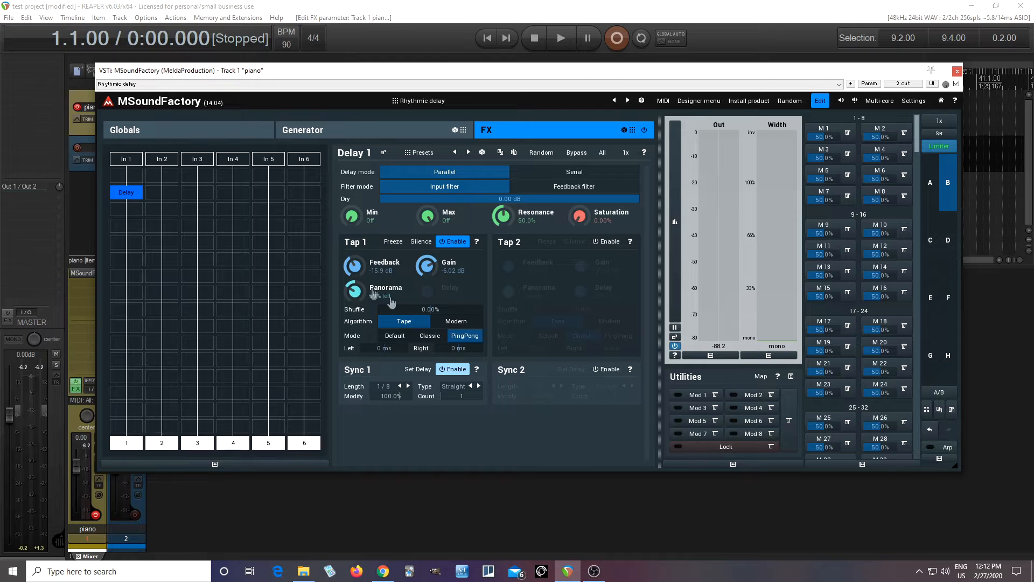
Step: Enable tap 2 of the delay with sync at 1/8 triplets, PingPong mode and panorama 39% right
click(606, 241)
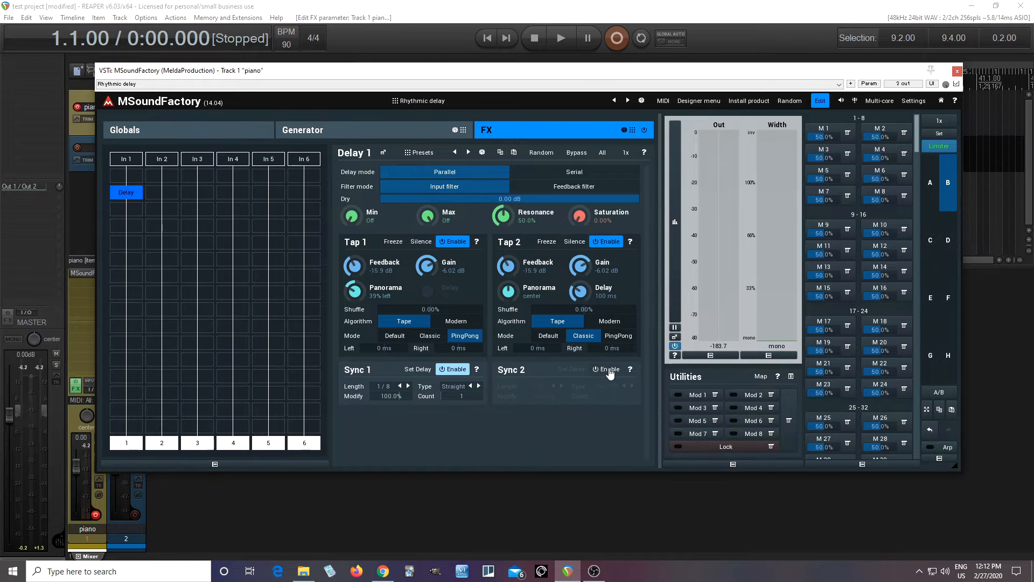
click(611, 371)
click(632, 386)
click(617, 336)
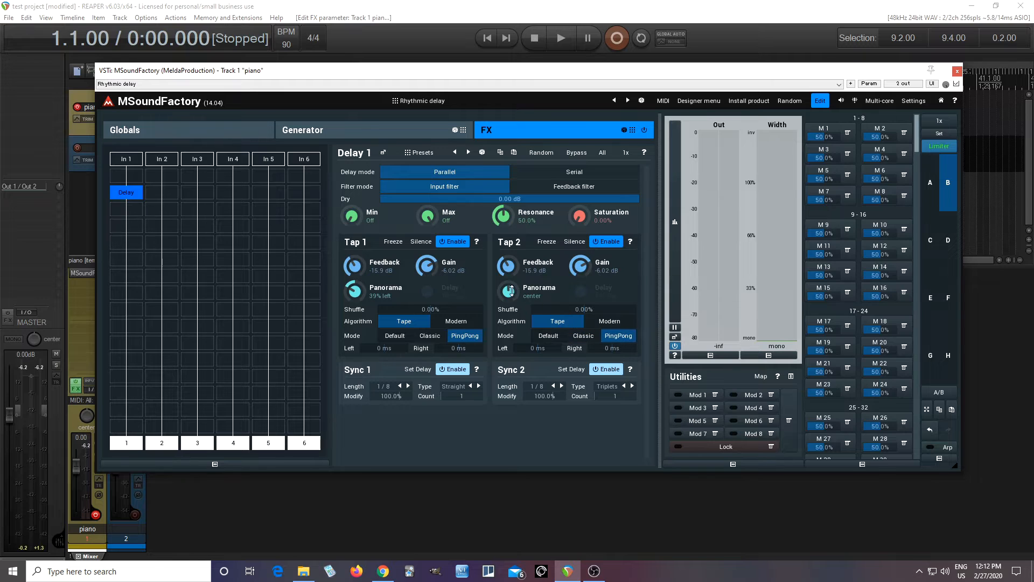
drag(509, 291, 509, 276)
Step: Disable the FX delay and add a per-voice Delay below FilterBasic in the generator, pasting the FX delay's settings into it
click(119, 195)
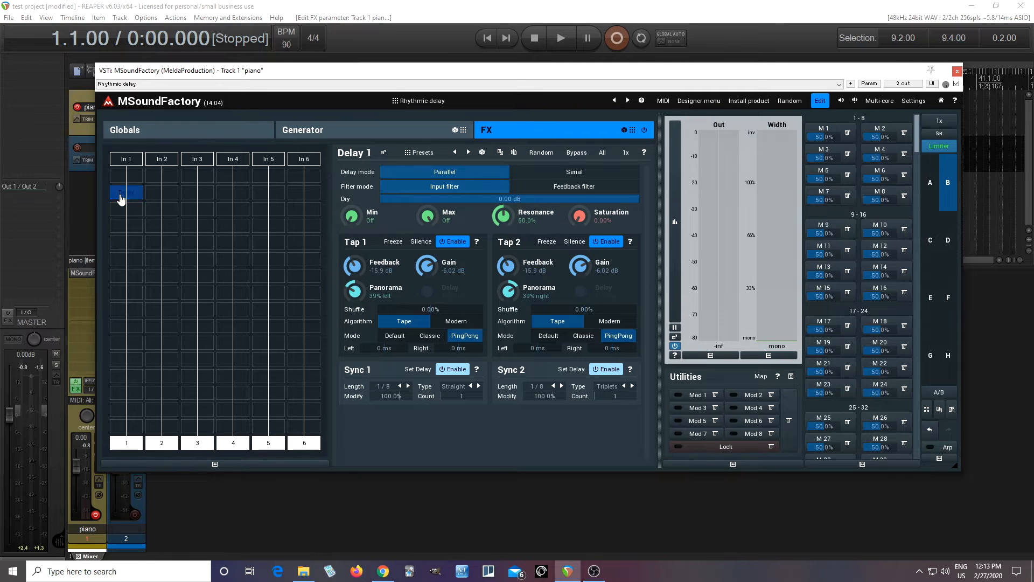
click(357, 130)
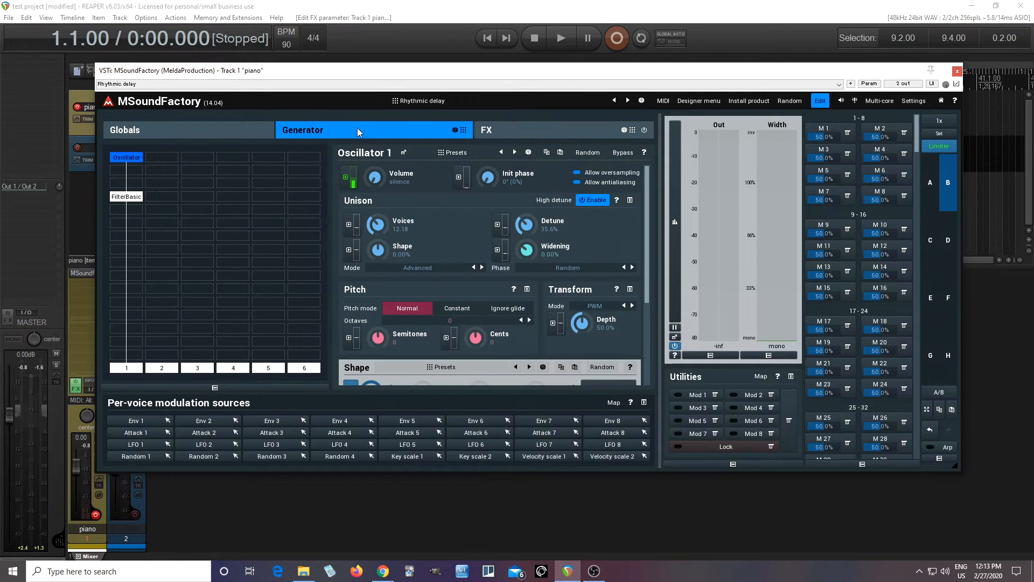
double_click(135, 228)
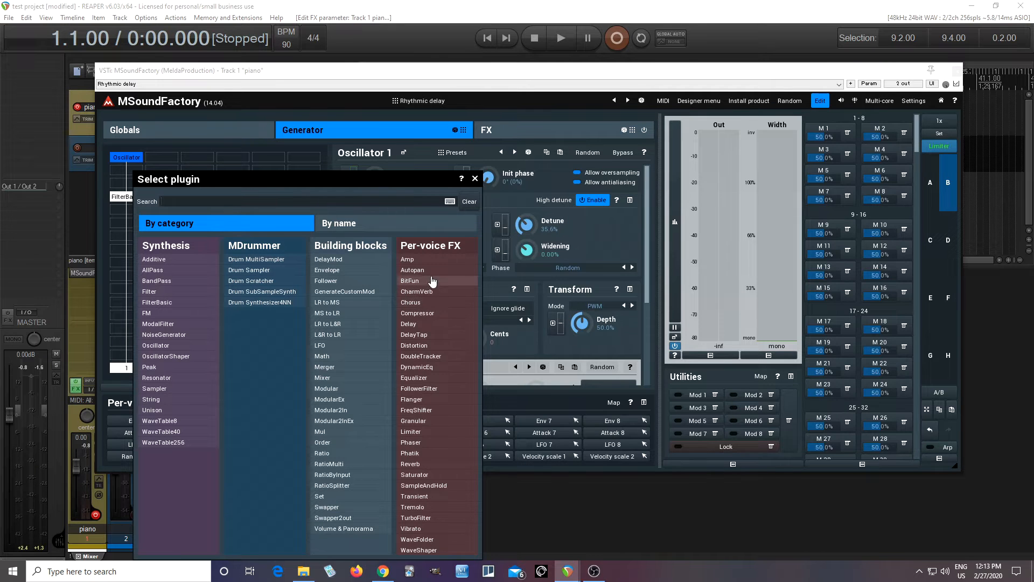
click(422, 326)
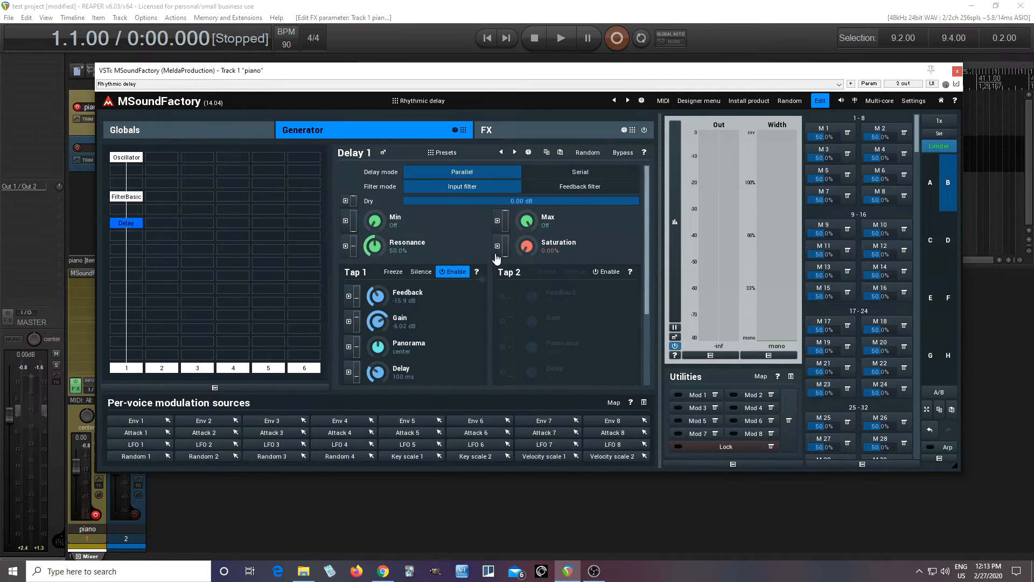
click(560, 153)
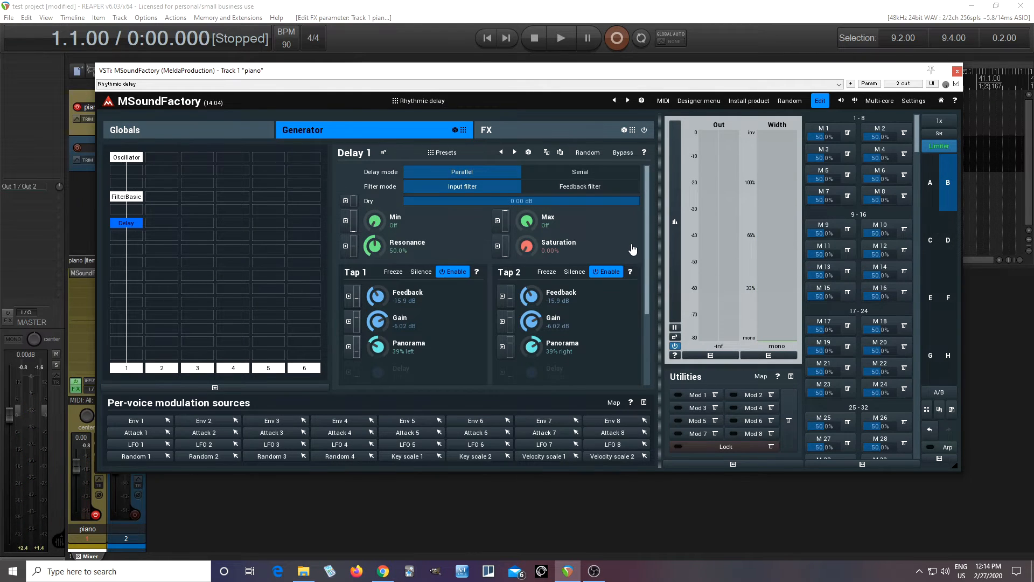
Step: Try global envelope release times of 635 ms and about 3 seconds, and reset the release to 50 ms
click(210, 141)
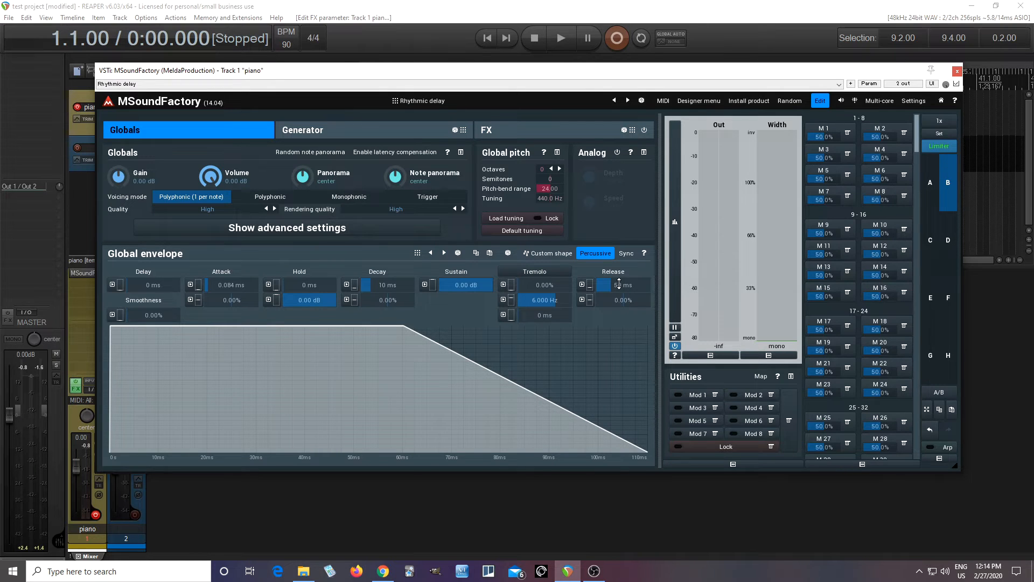
drag(611, 285, 623, 285)
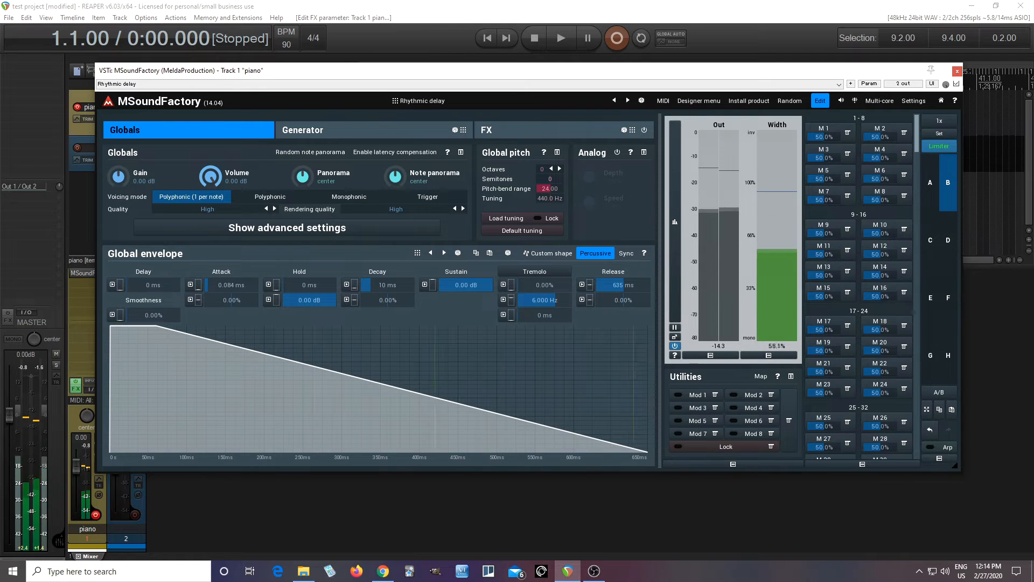
mouse_move(624, 285)
mouse_down()
mouse_move(614, 285)
mouse_move(637, 284)
mouse_up()
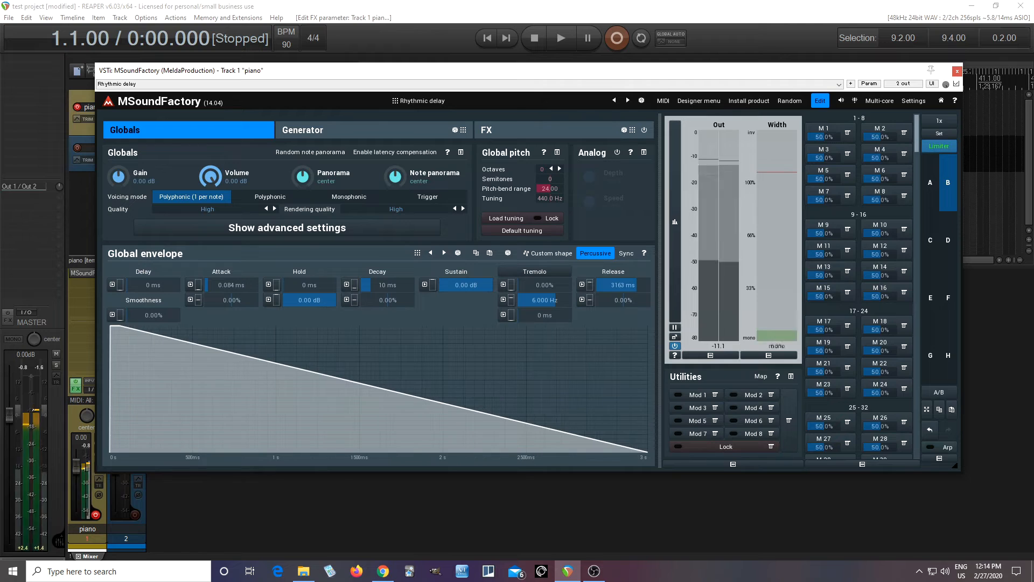
double_click(618, 283)
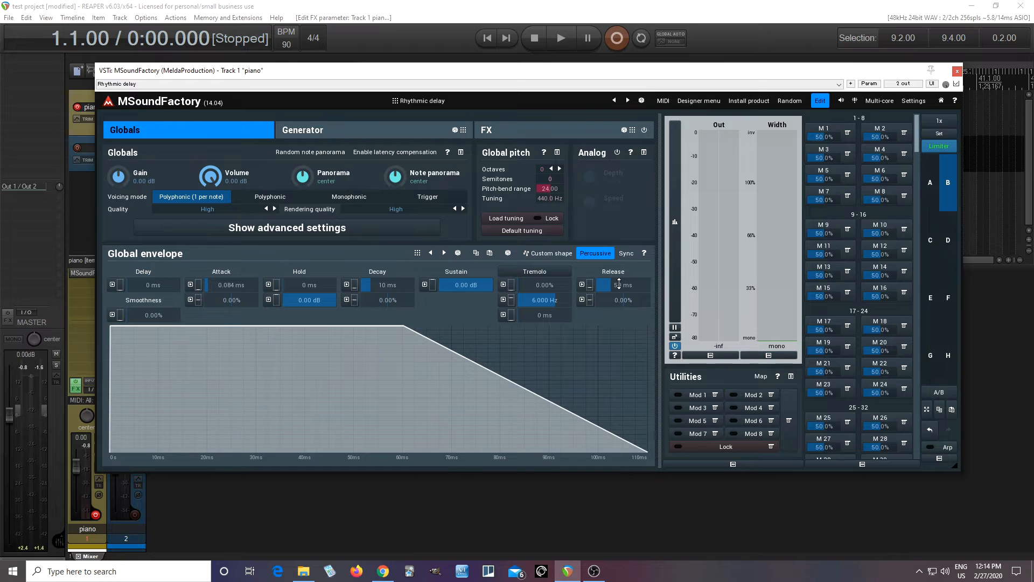
mouse_move(617, 284)
mouse_down()
mouse_move(618, 302)
mouse_move(618, 294)
mouse_up()
drag(619, 291, 618, 296)
Step: Add a second per-voice Delay in the generator's lane 2 beside the first, taking its input from lane 1
click(333, 133)
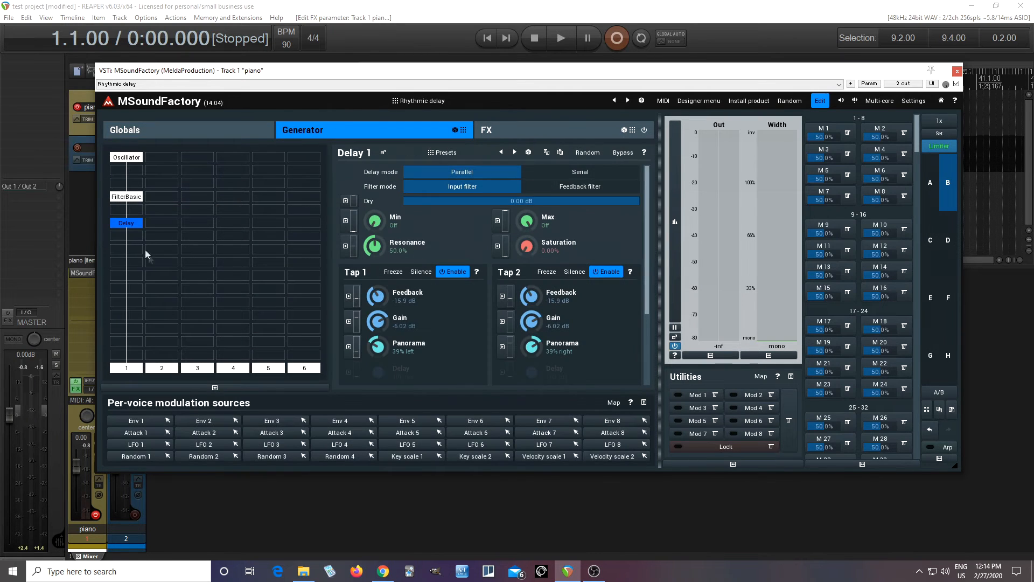
click(153, 223)
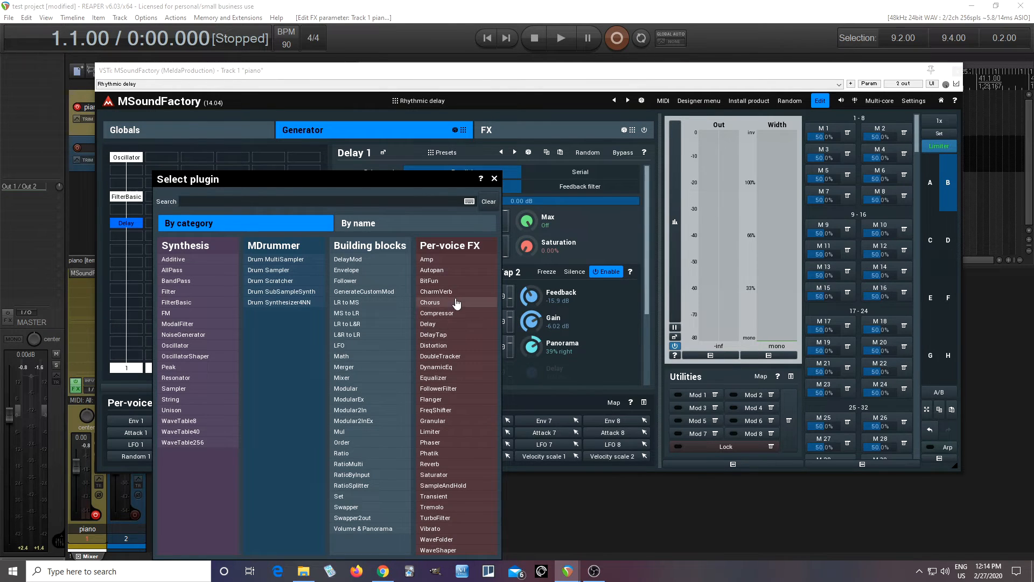
click(451, 324)
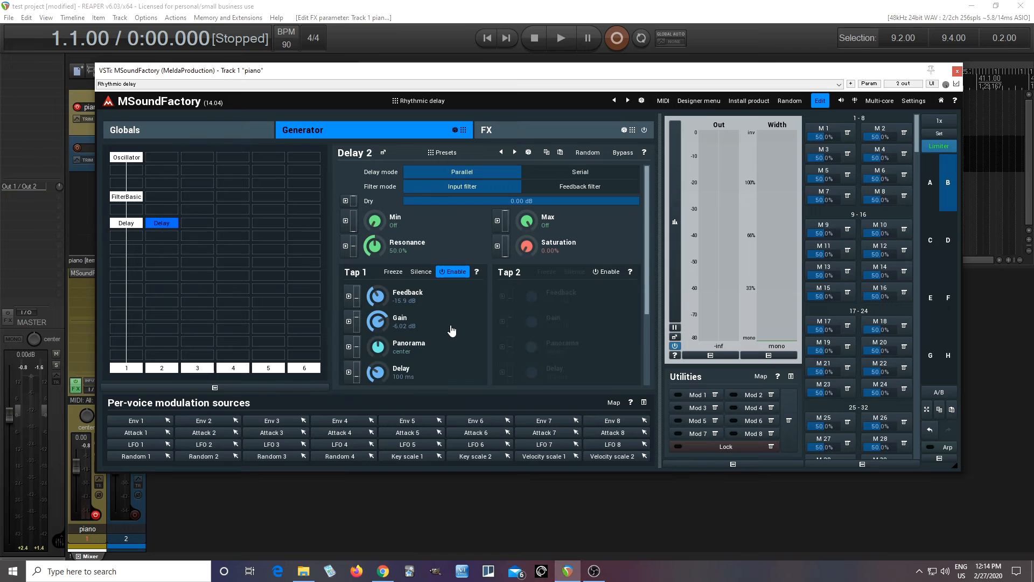
right_click(163, 223)
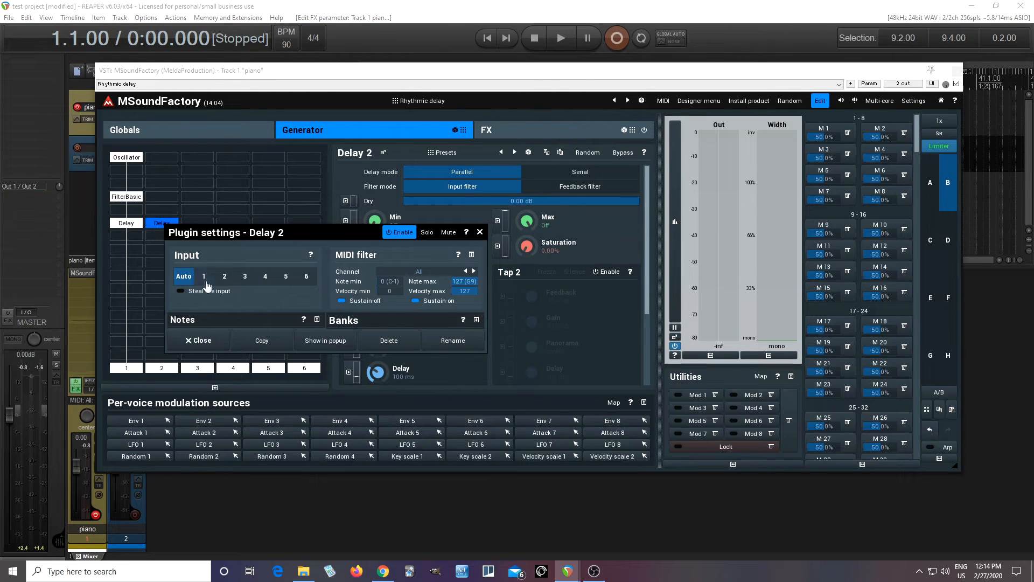
click(207, 341)
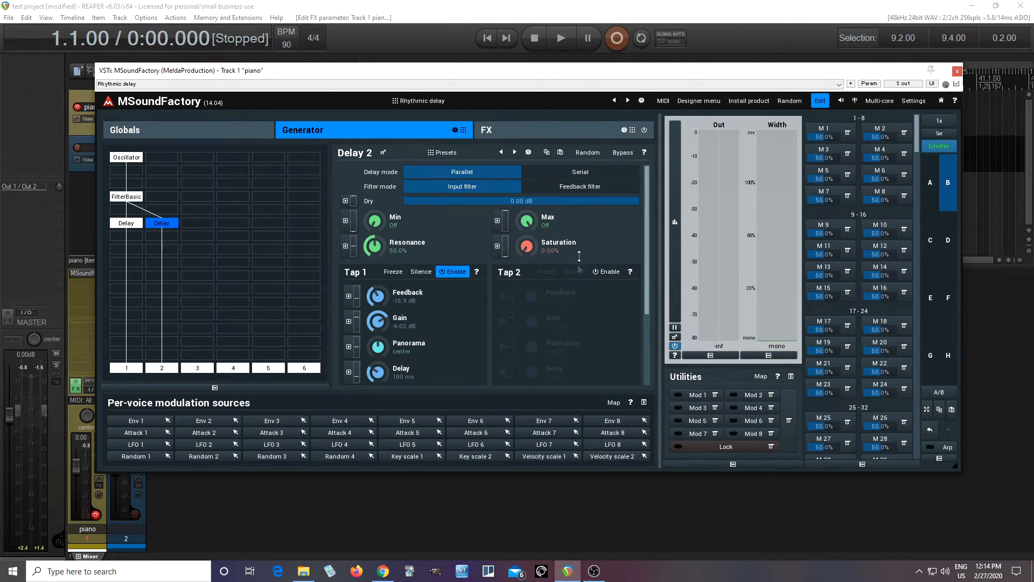
Step: Paste the copied delay settings into the second Delay and set both sync lengths to 1/4, straight and triplets
click(560, 153)
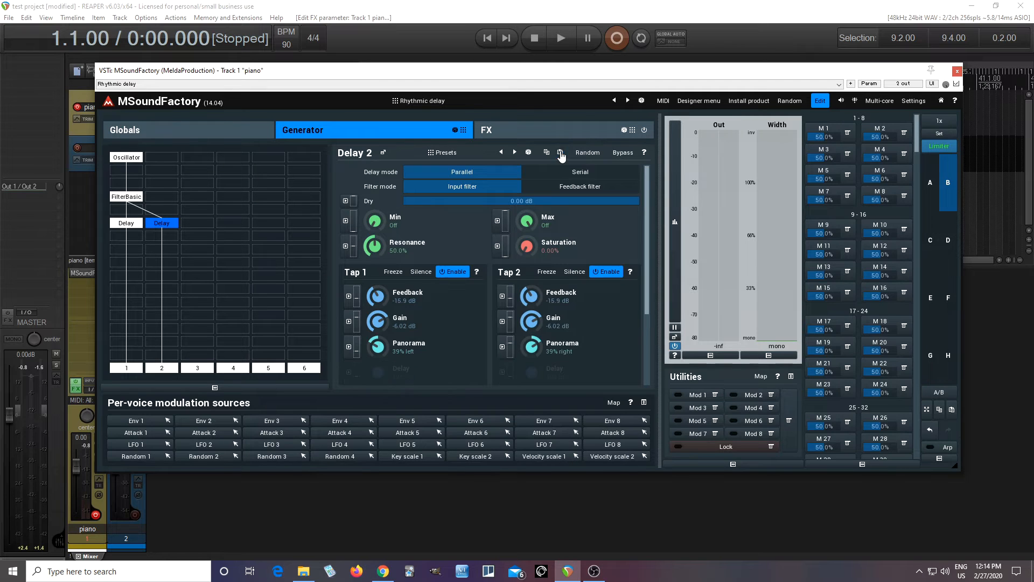
drag(647, 251, 664, 354)
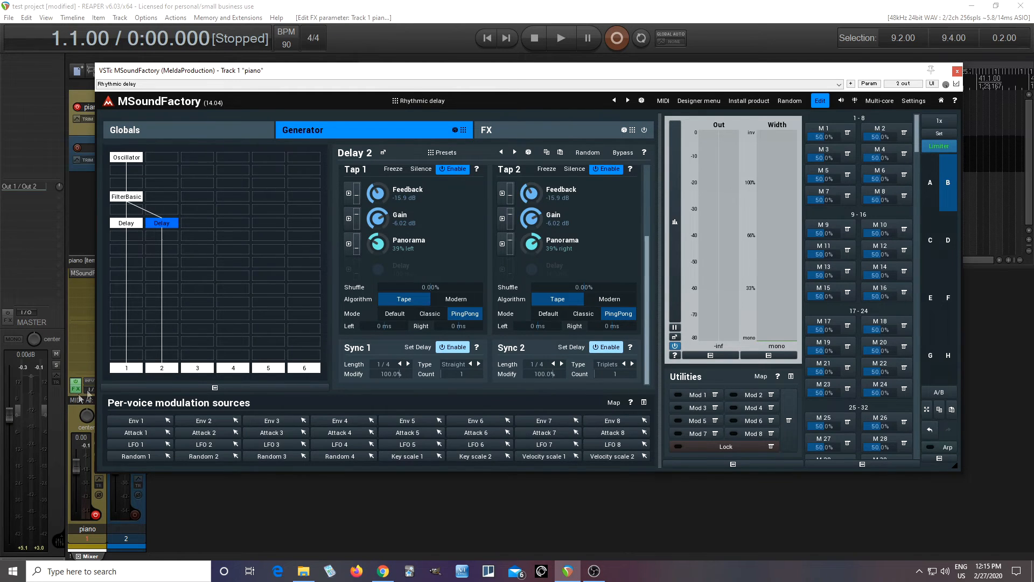
Step: Add ConvolutionEZ to the FX grid's second lane with the Gold Plated.flac plate impulse response, and disable the module
click(537, 130)
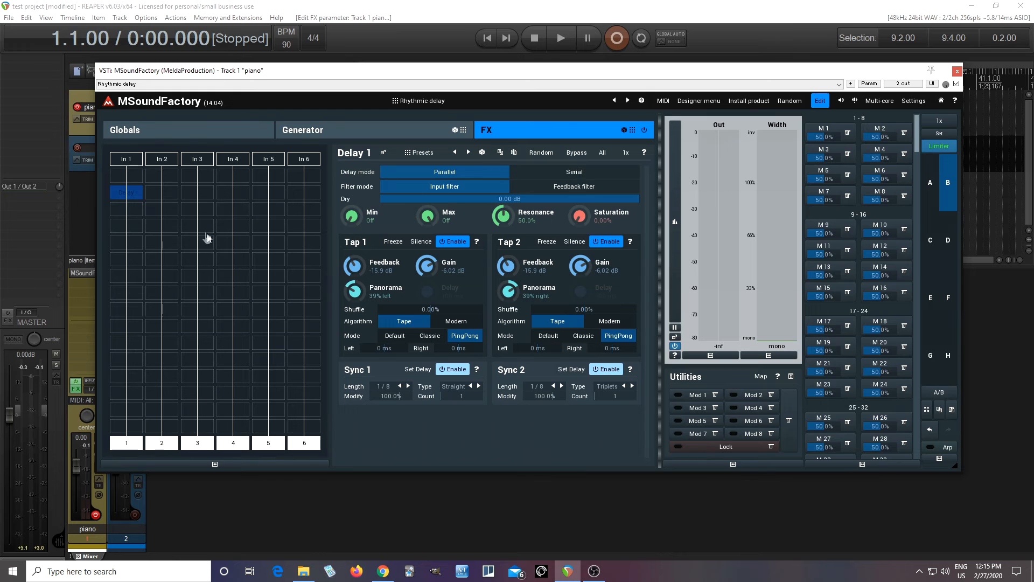
click(168, 195)
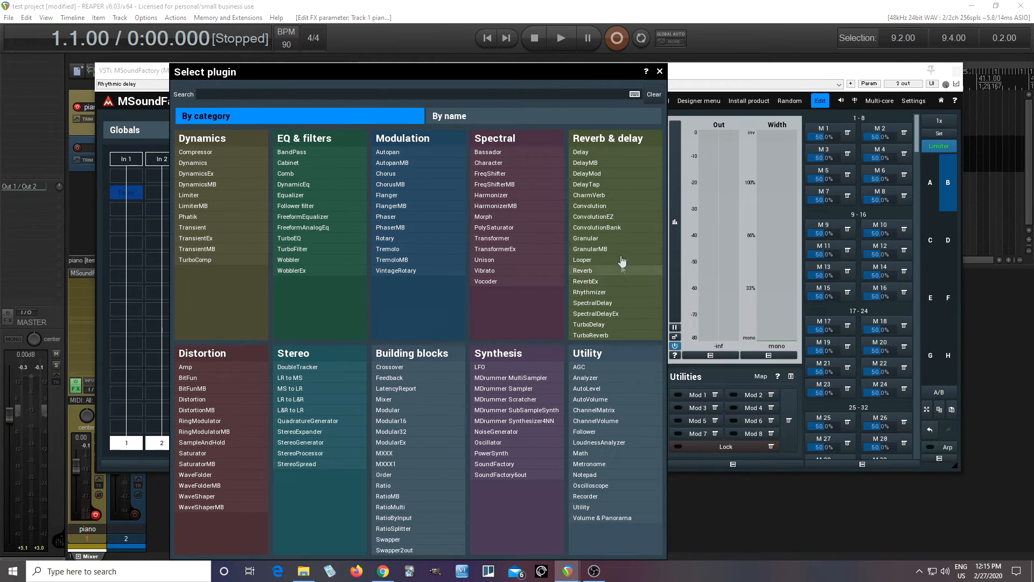
click(620, 216)
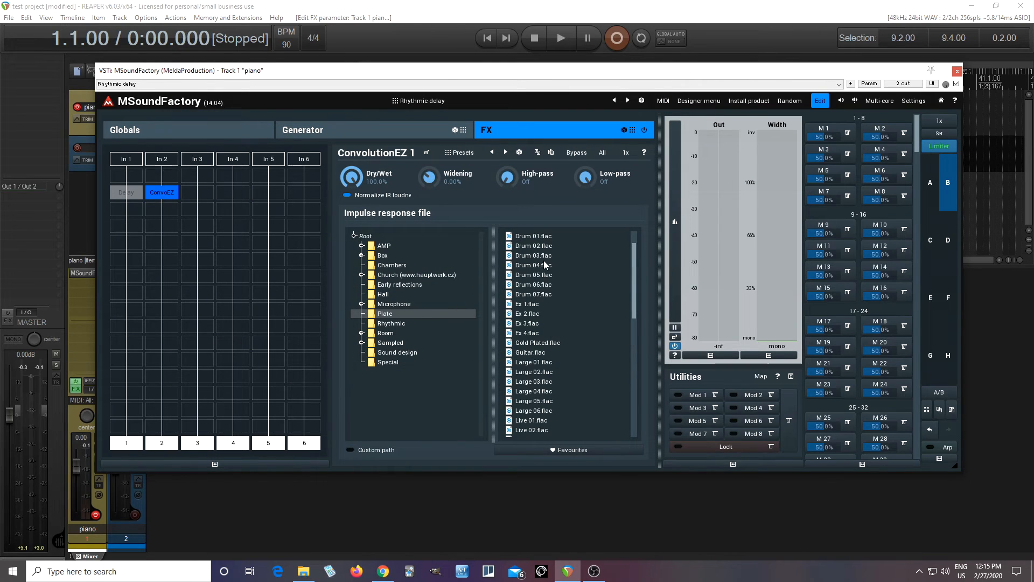
click(547, 342)
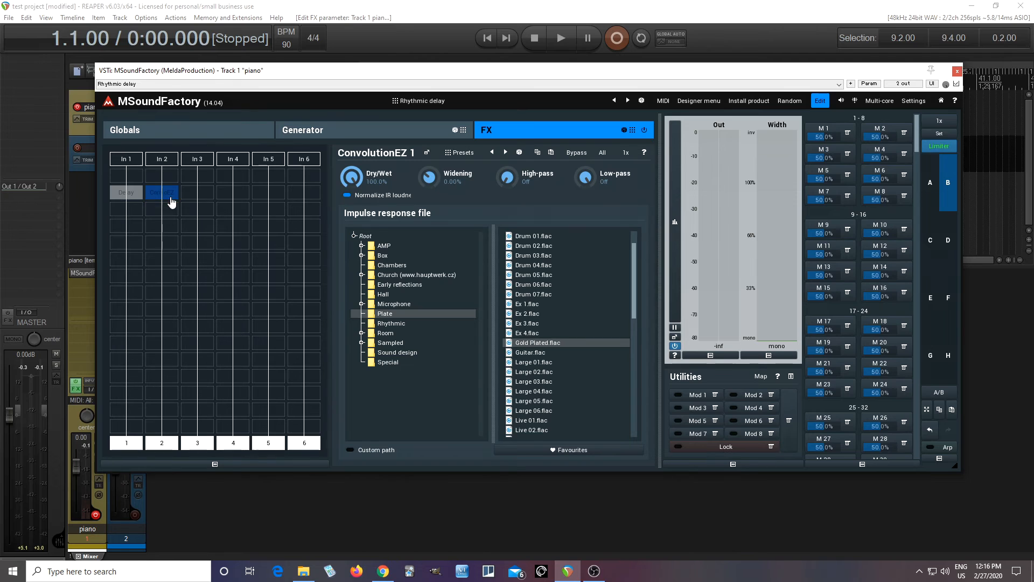
Step: Disable both generator Delays and add a CharmVerb below them in lane 1 with length 7761 ms and dry/wet 57%
click(403, 129)
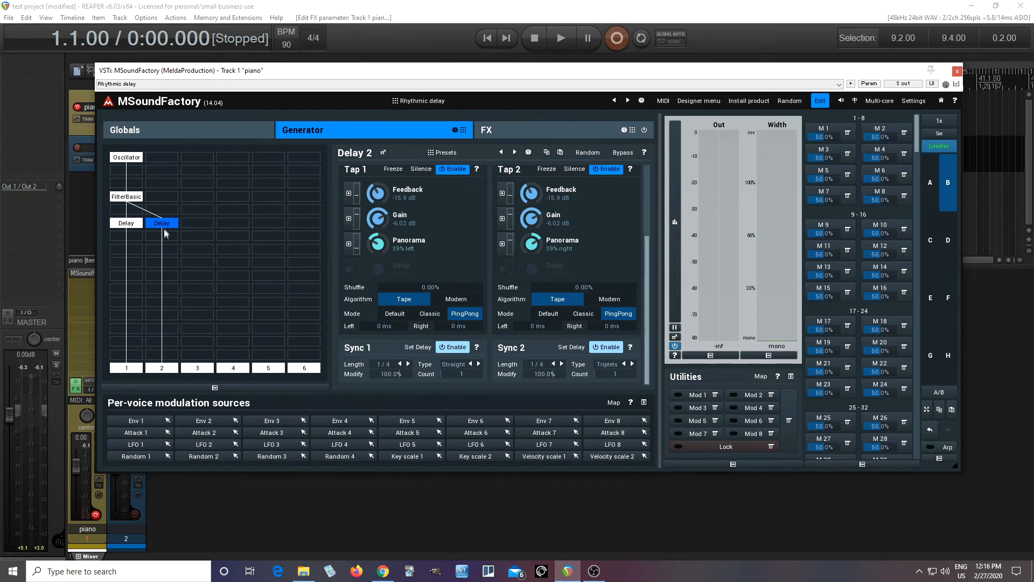
click(135, 229)
double_click(133, 248)
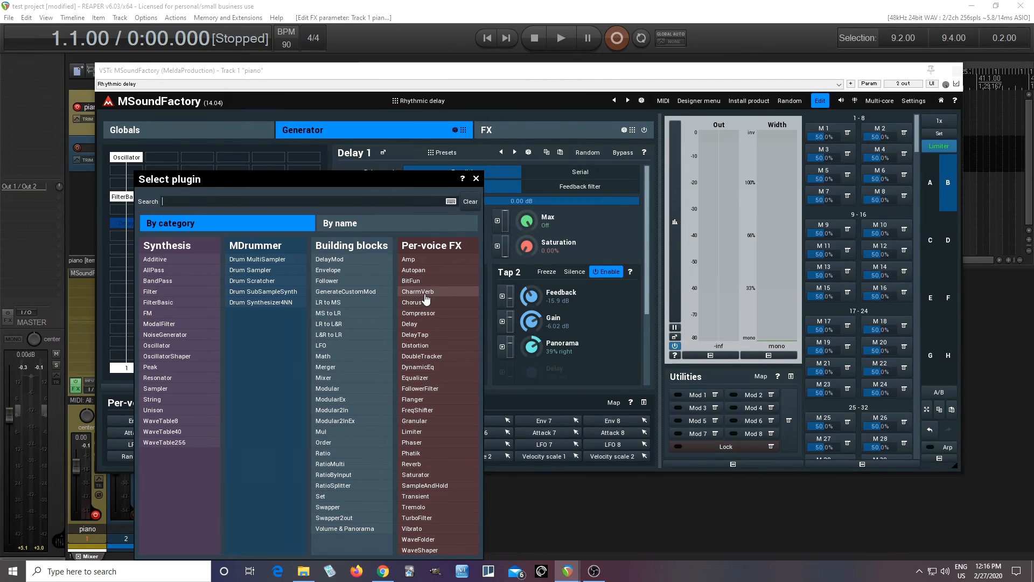
click(425, 293)
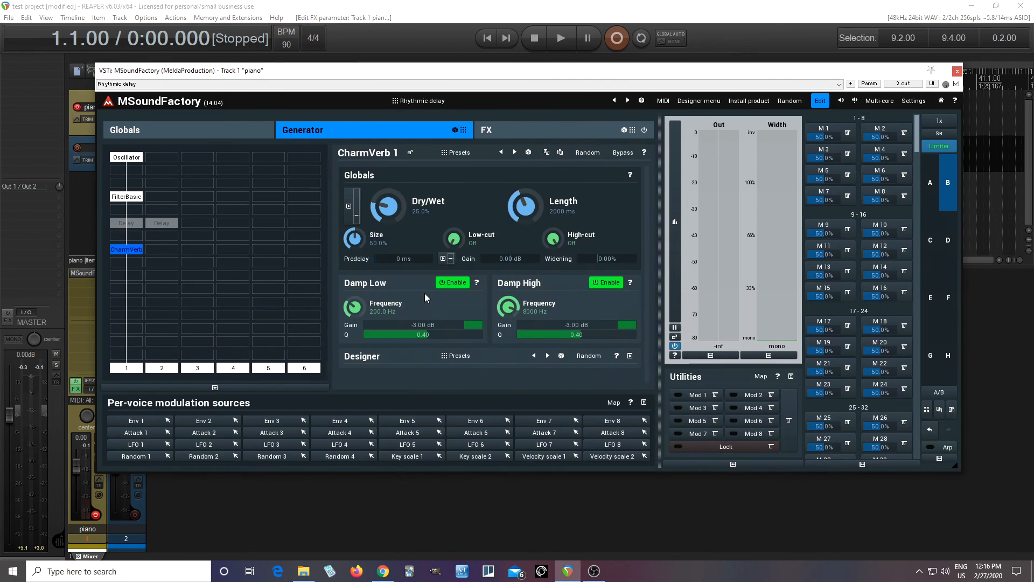
drag(525, 207, 525, 182)
drag(389, 206, 389, 176)
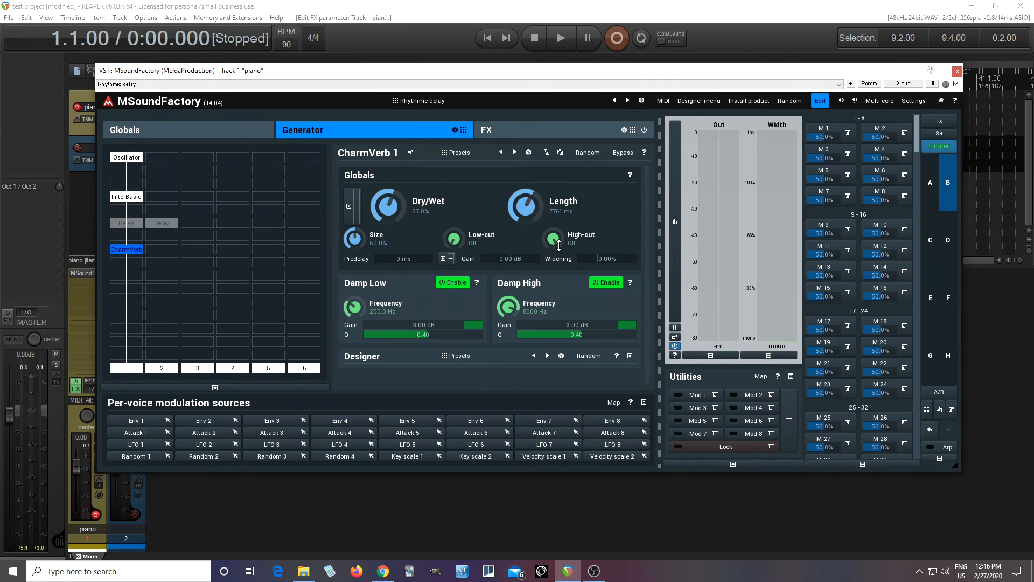
Step: Delete the CharmVerb from the generator and re-enable both per-voice Delays
right_click(133, 254)
click(365, 374)
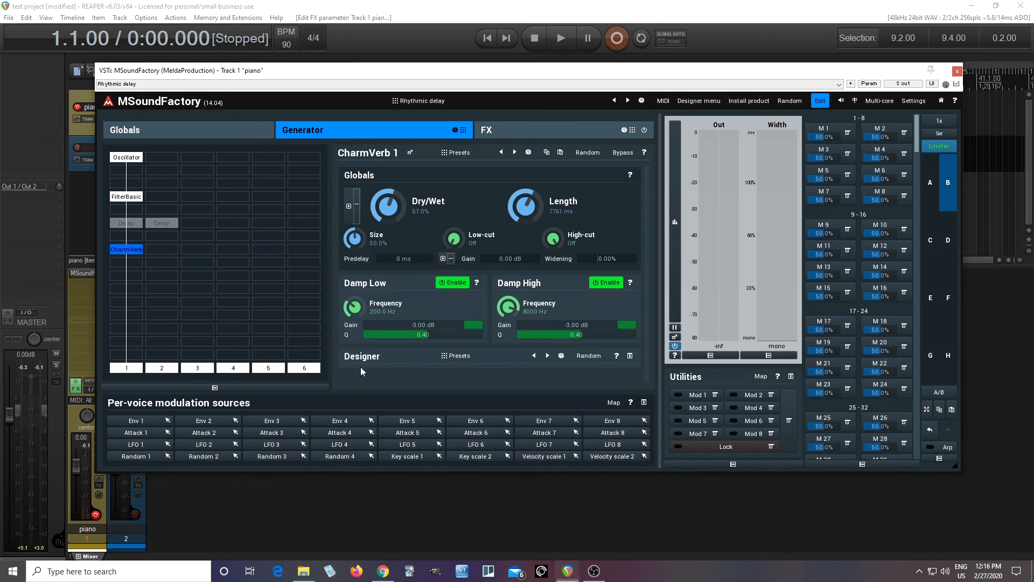
click(115, 224)
click(162, 230)
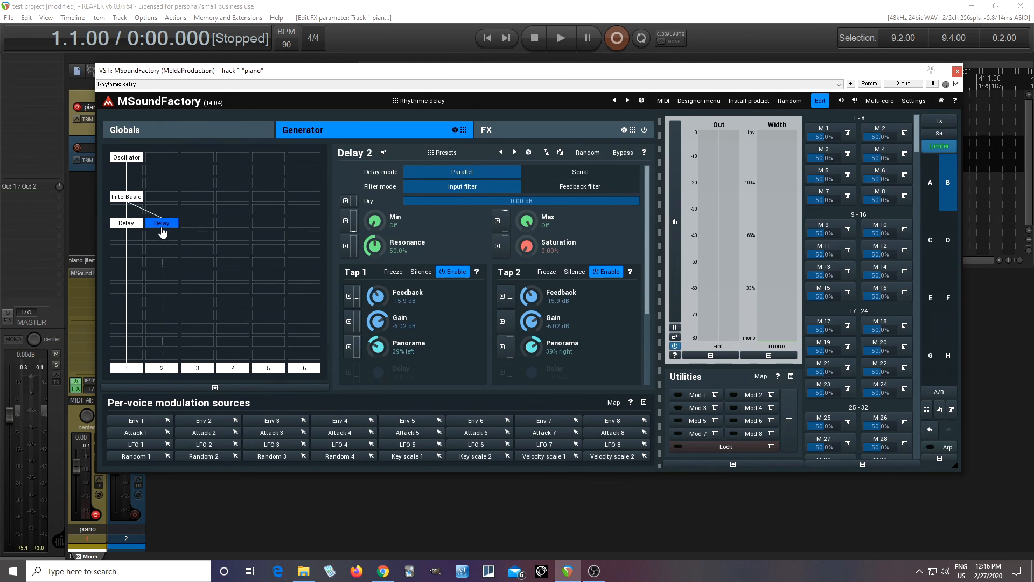